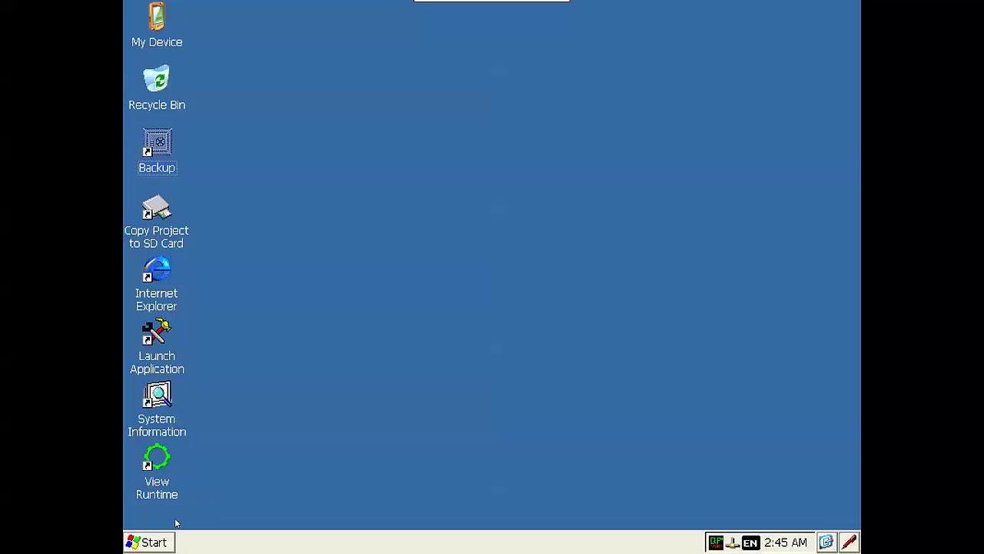
- Open the FEC1 Ethernet IP settings, which show 192.168.24.73 with mask 255.255.255.0
{"action": "left_click", "coordinate": [161, 543]}
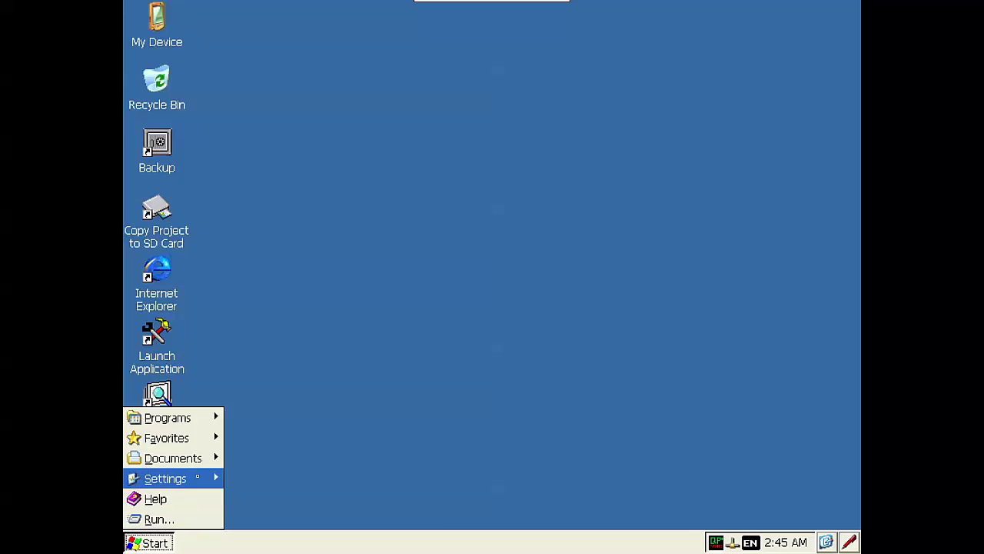
{"action": "mouse_move", "coordinate": [197, 478]}
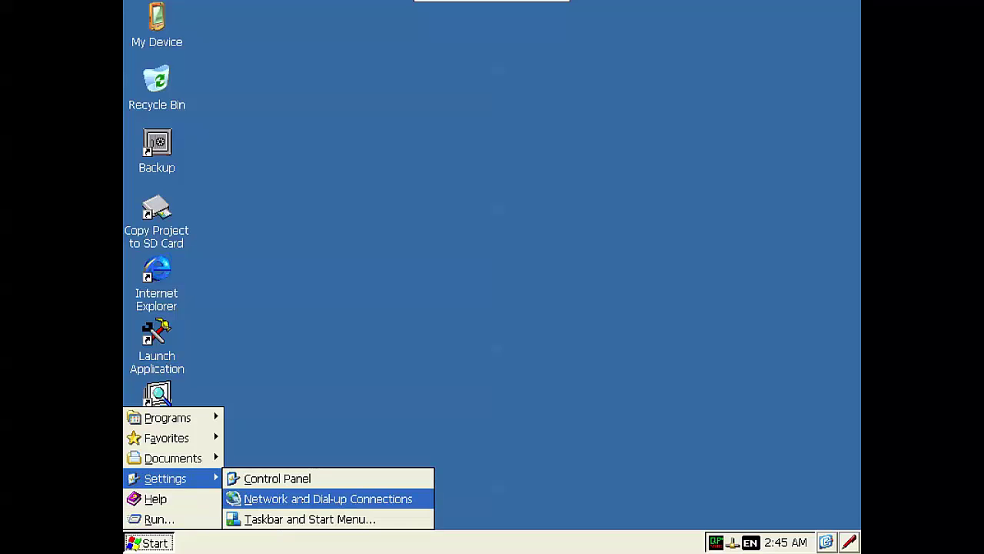
{"action": "left_click", "coordinate": [303, 499]}
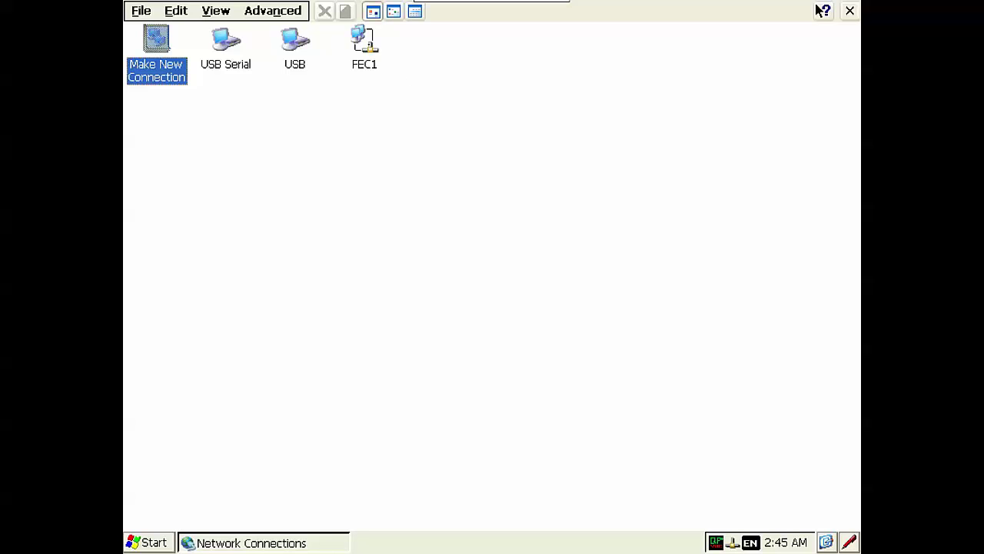
{"action": "key", "text": "Right"}
{"action": "key", "text": "Right"}
{"action": "key", "text": "Right"}
{"action": "key", "text": "Return"}
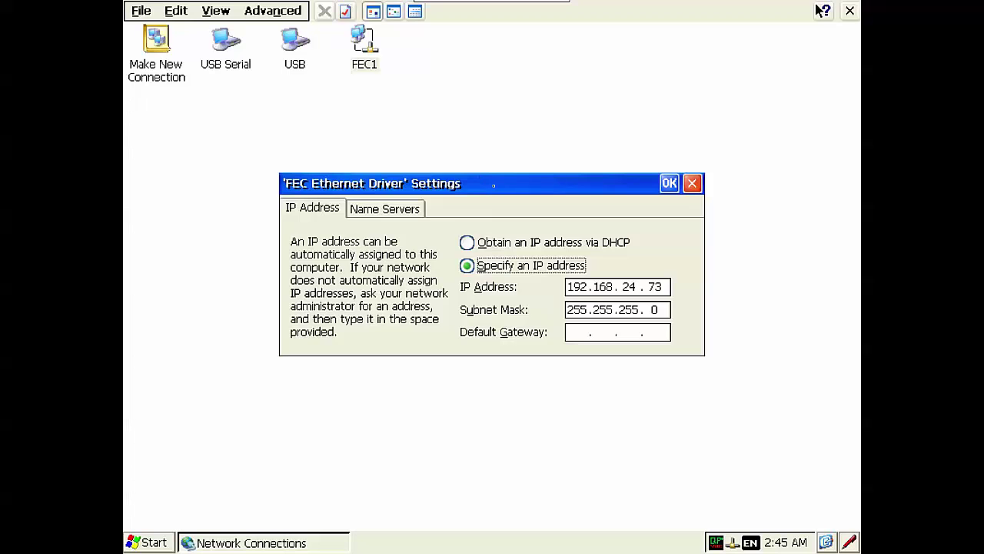
{"action": "left_click_drag", "start_coordinate": [493, 185], "coordinate": [420, 145]}
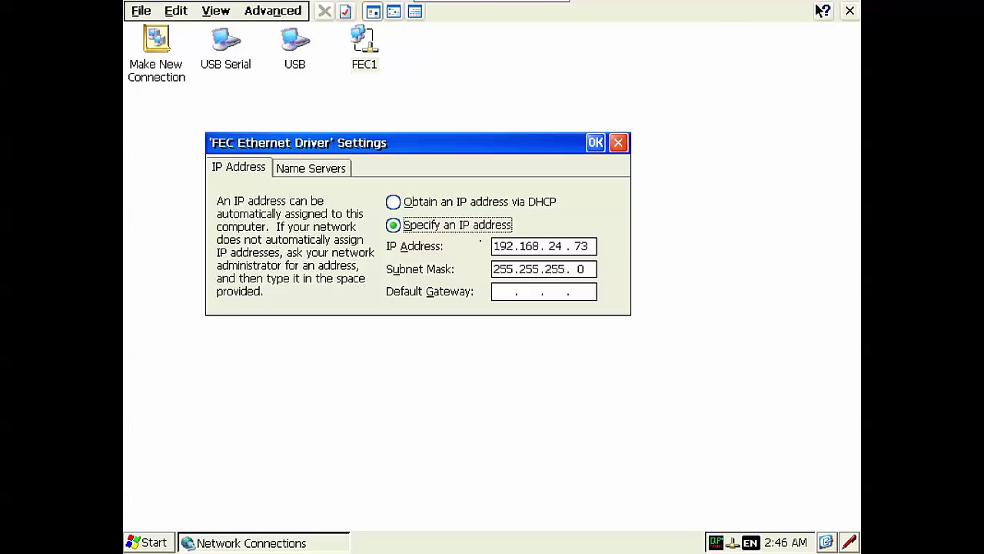
- Hide the on-screen keyboard and confirm FEC1's static IP 192.168.24.73 / 255.255.255.0
{"action": "left_click", "coordinate": [582, 268]}
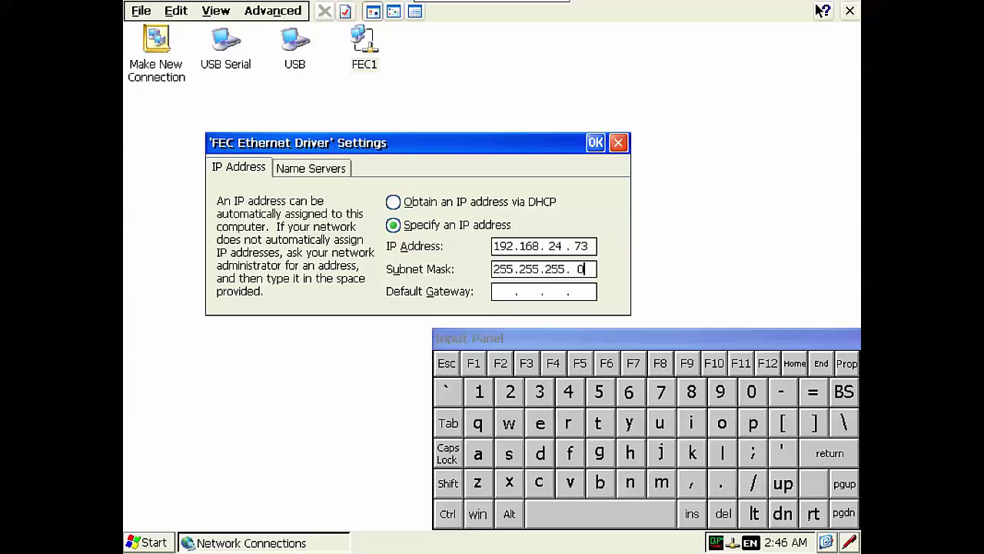
{"action": "left_click", "coordinate": [849, 542]}
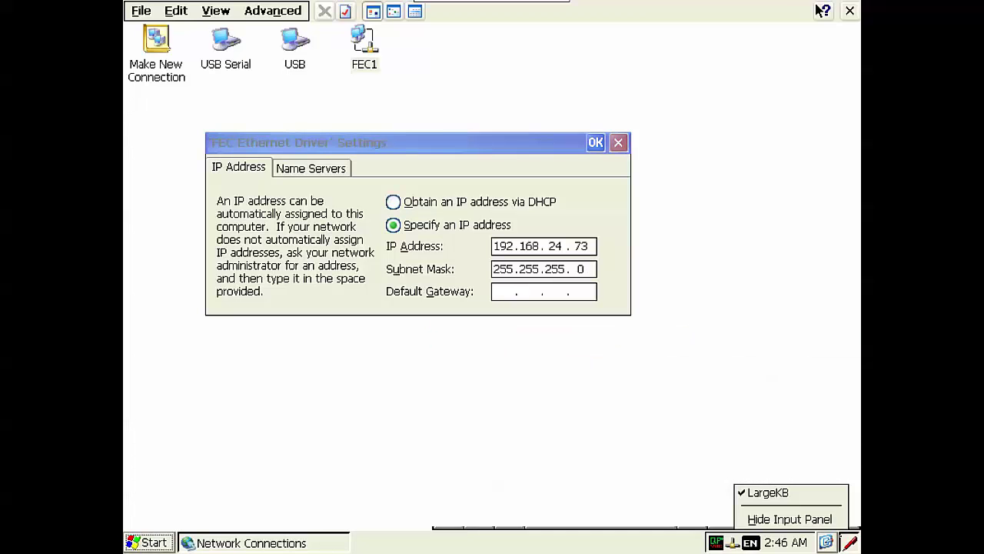
{"action": "left_click", "coordinate": [823, 518]}
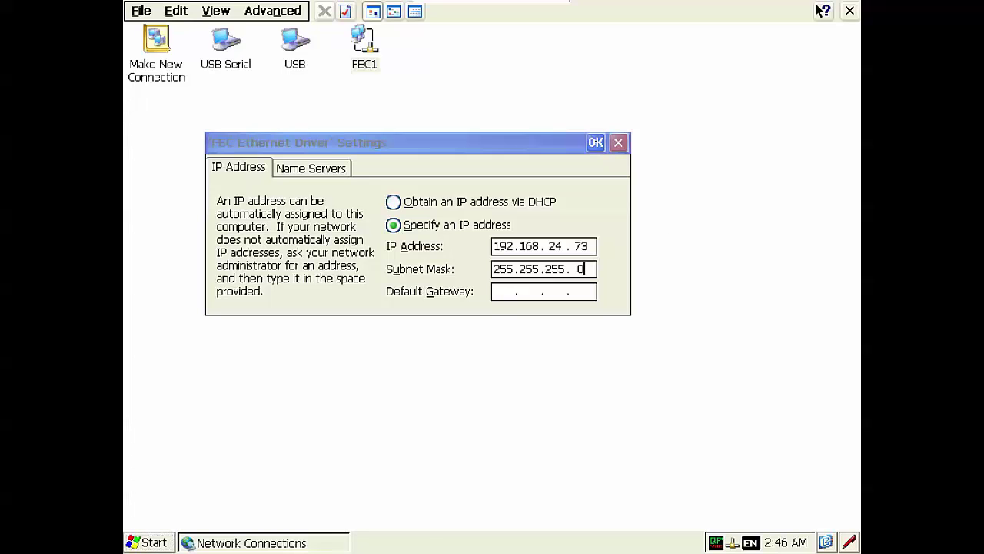
{"action": "left_click", "coordinate": [596, 142]}
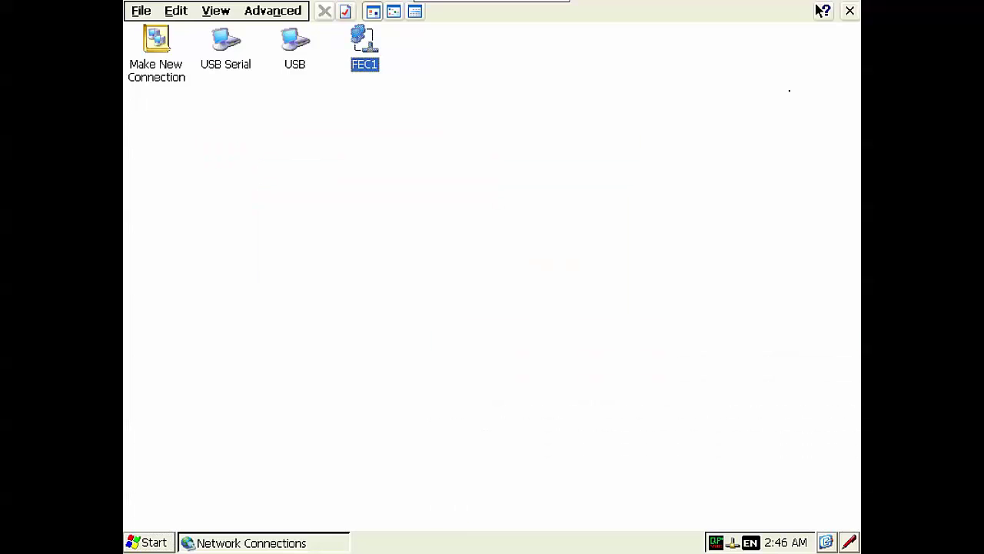
- Close the Network Connections window
{"action": "left_click", "coordinate": [850, 11]}
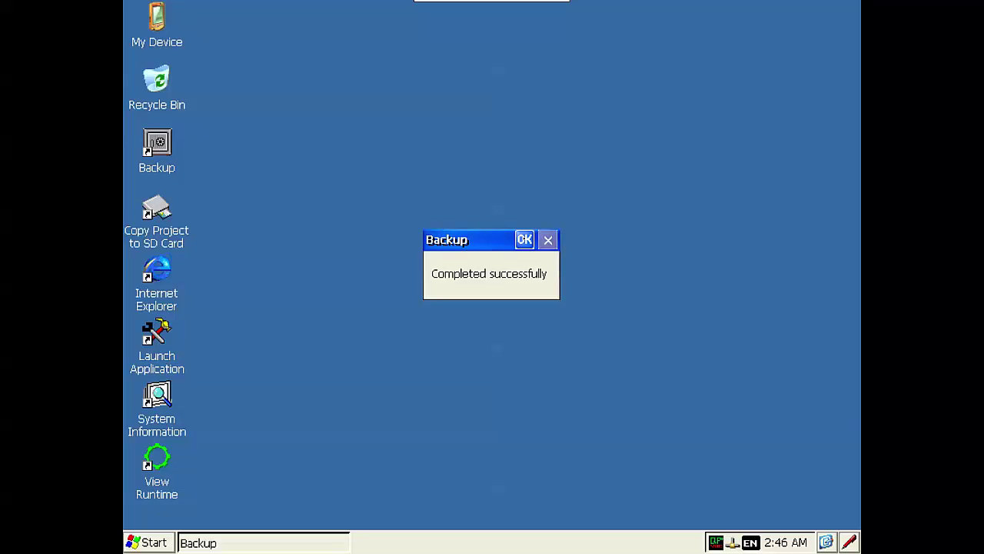
- Dismiss the backup message and start a new project under My Computer named 'My Quick Panel'
{"action": "left_click", "coordinate": [524, 240]}
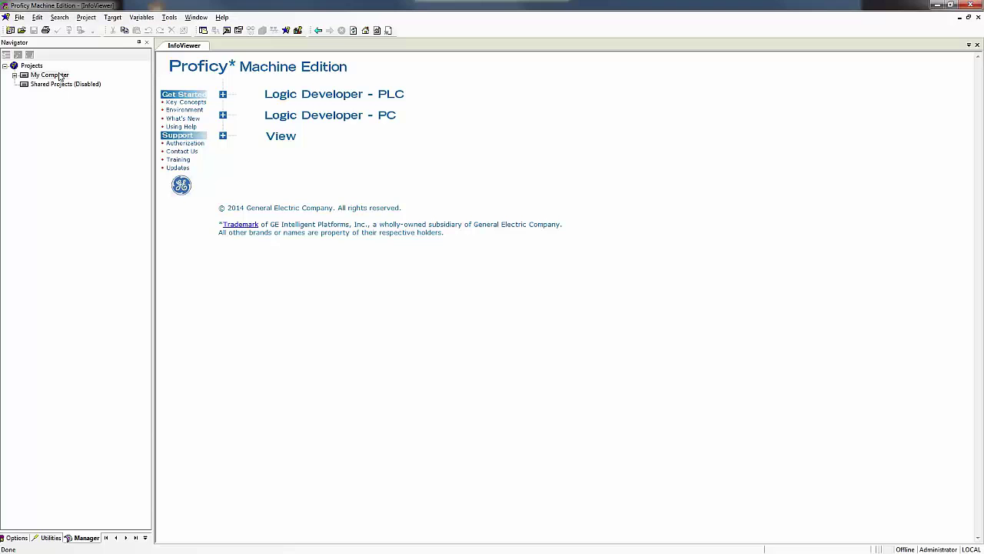
{"action": "right_click", "coordinate": [60, 77]}
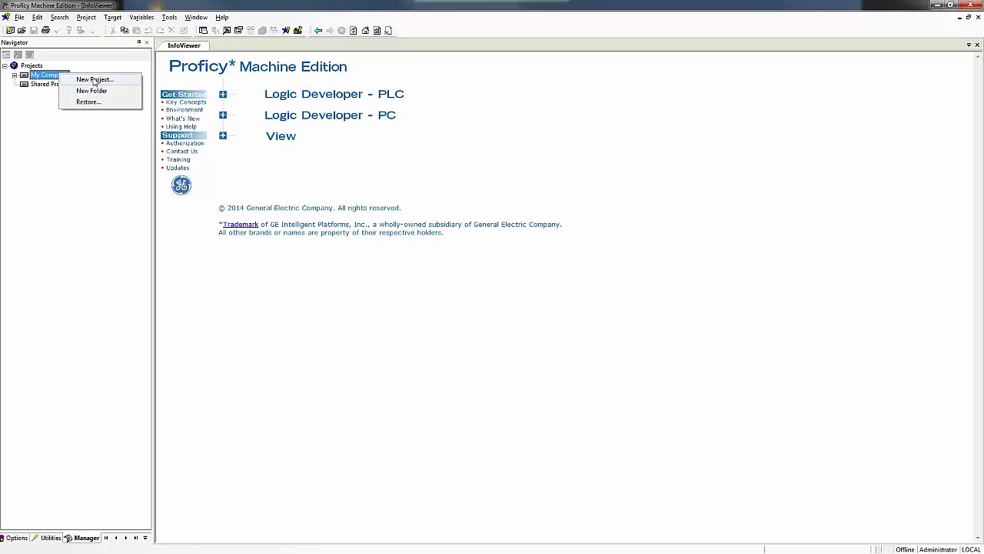
{"action": "left_click", "coordinate": [94, 80]}
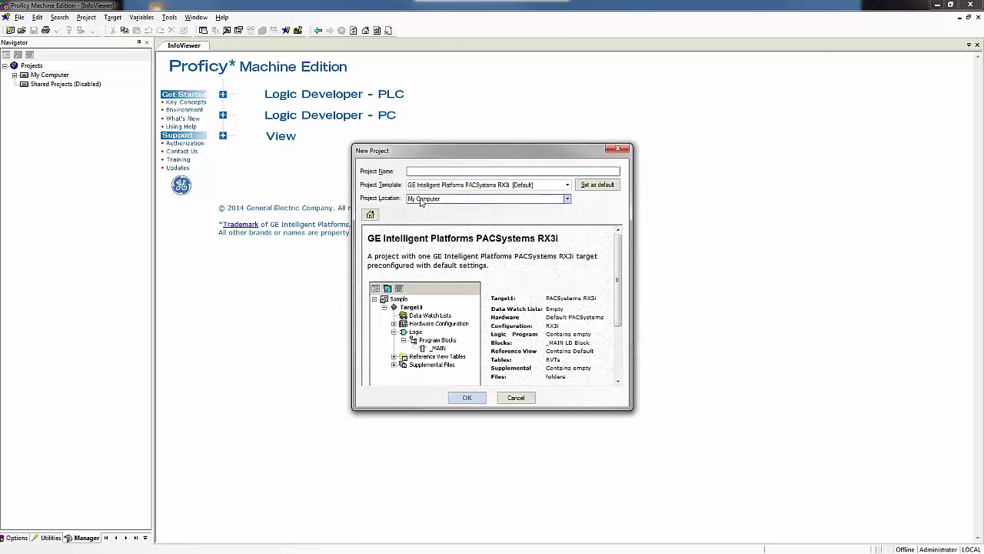
{"action": "left_click", "coordinate": [435, 171]}
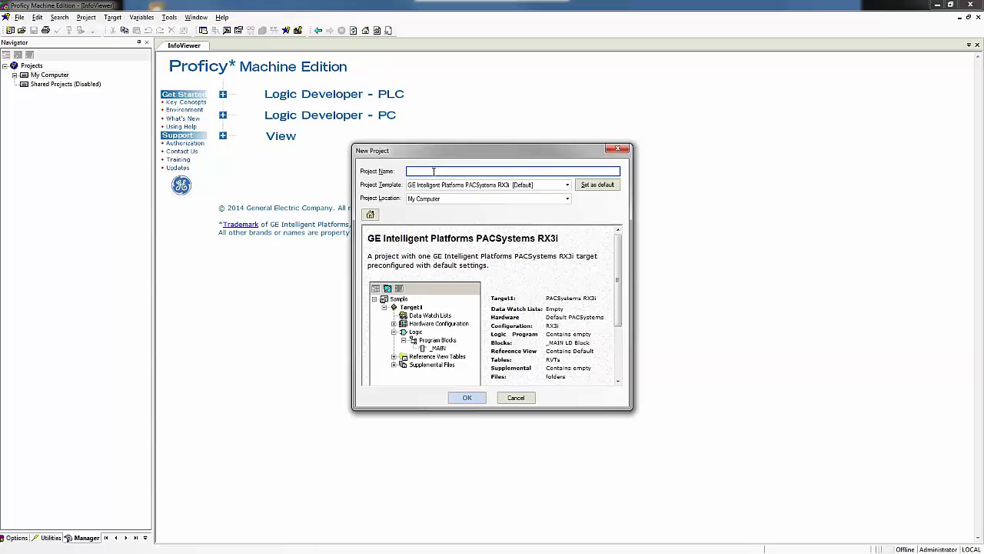
{"action": "type", "text": "M"}
{"action": "type", "text": "y G"}
{"action": "type", "text": "uick Pan"}
{"action": "type", "text": "e"}
{"action": "type", "text": "l"}
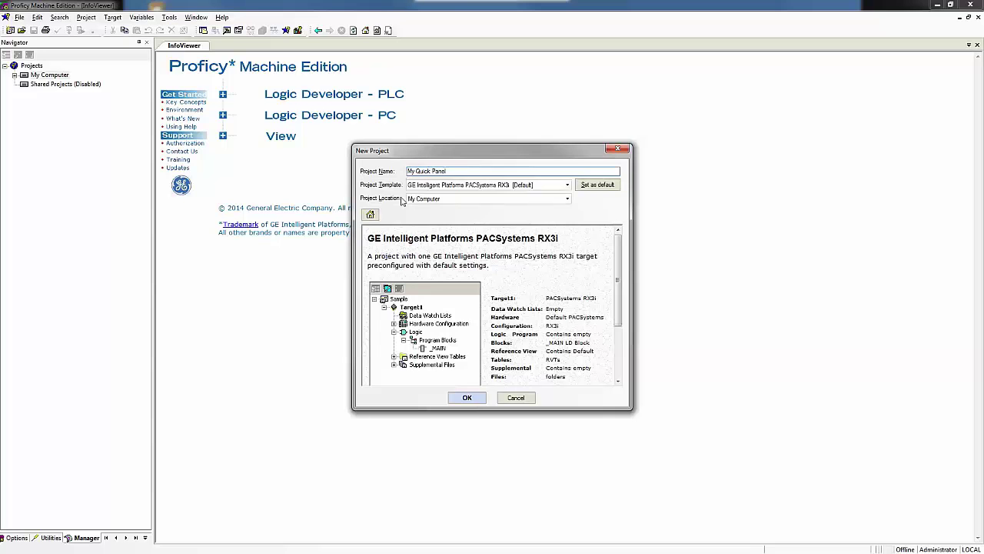
- Choose the Configuration Wizard (View / Logic Developer PC) project template
{"action": "left_click", "coordinate": [567, 186]}
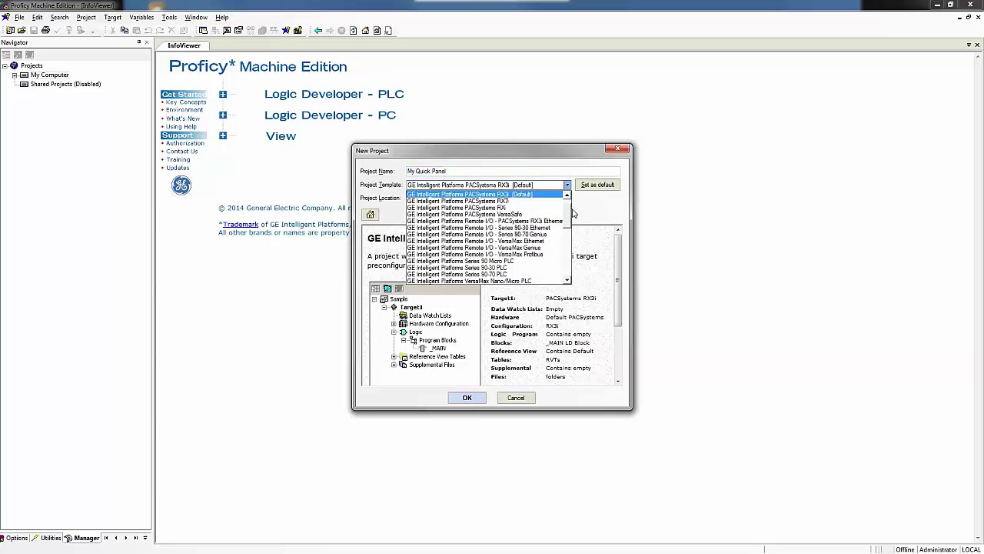
{"action": "left_click", "coordinate": [573, 213]}
{"action": "left_click", "coordinate": [569, 187]}
{"action": "scroll", "coordinate": [572, 209], "scroll_direction": "up", "scroll_amount": 1}
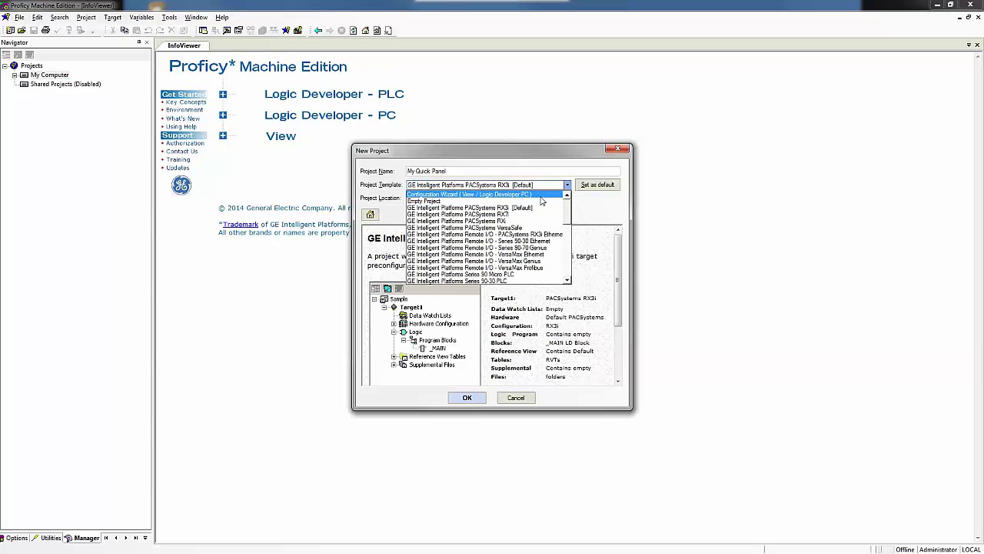
{"action": "left_click", "coordinate": [541, 196]}
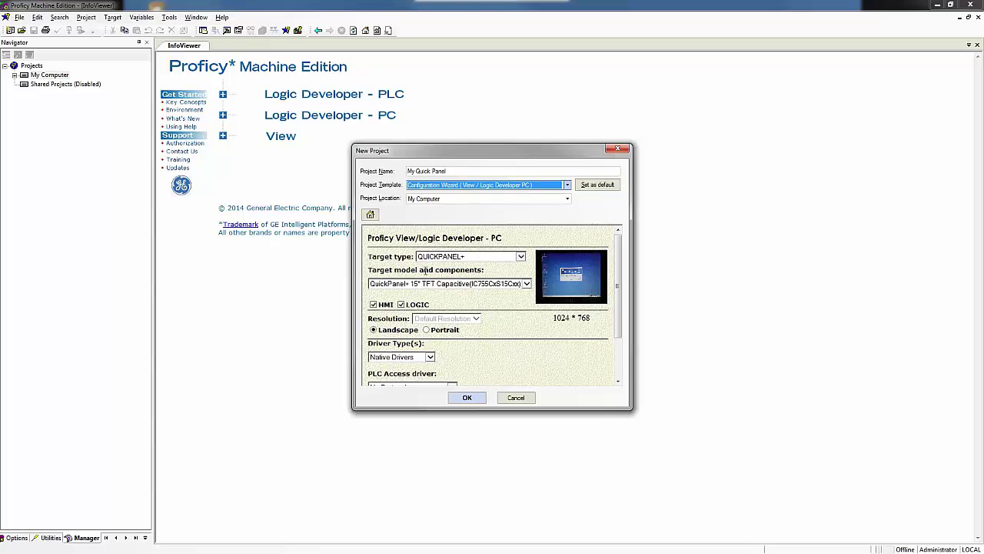
- Set the target to QUICKPANEL+ 12" TFT Capacitive and drop the LOGIC component
{"action": "left_click", "coordinate": [521, 256]}
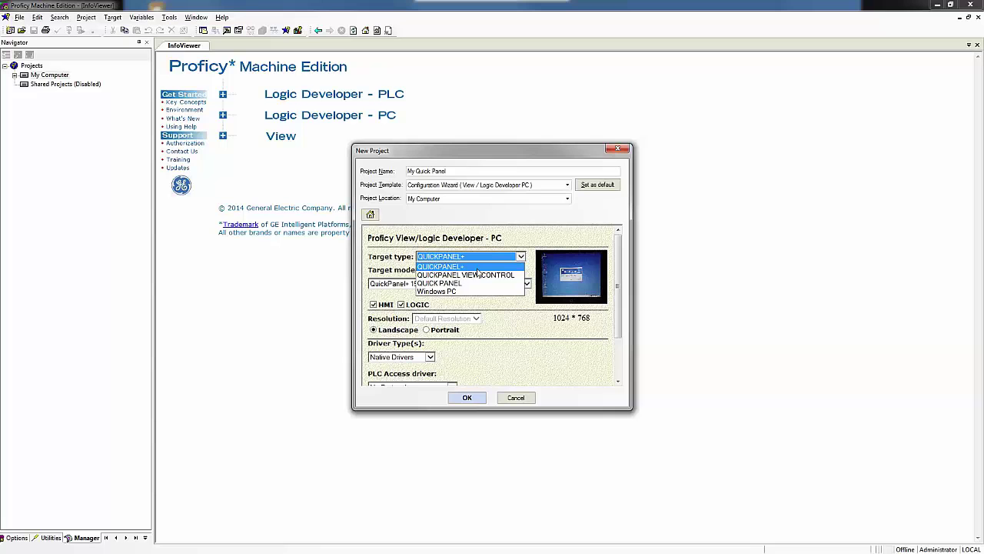
{"action": "left_click", "coordinate": [478, 268]}
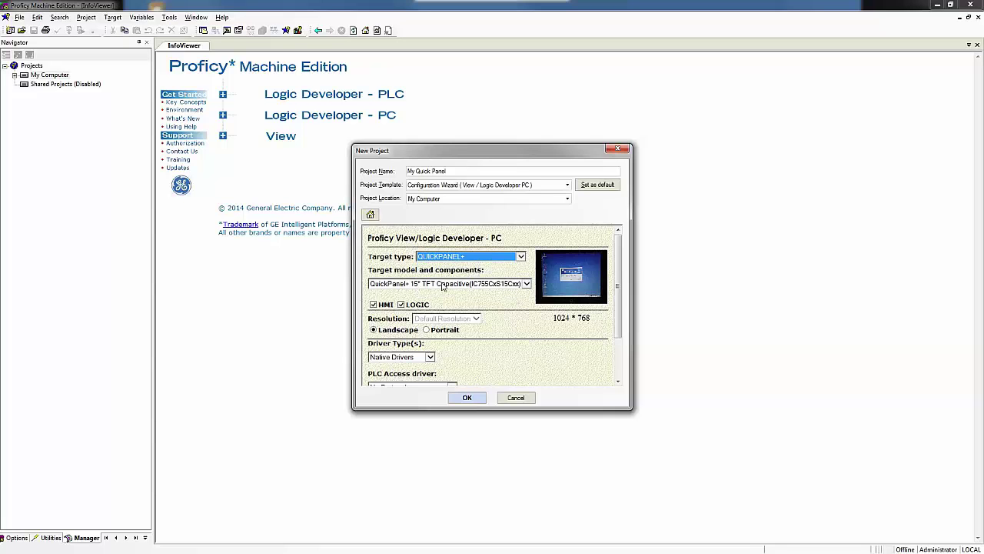
{"action": "left_click", "coordinate": [527, 283]}
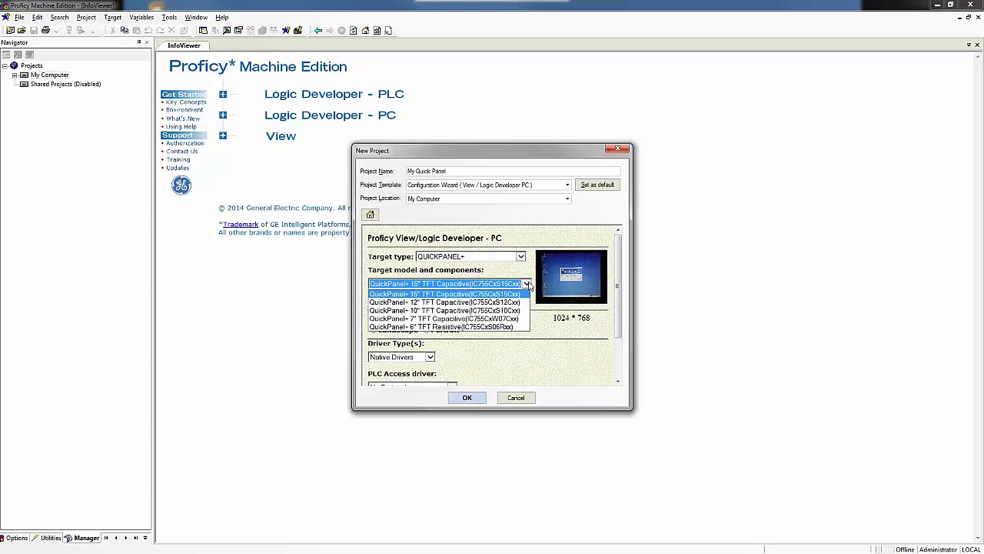
{"action": "left_click", "coordinate": [466, 303]}
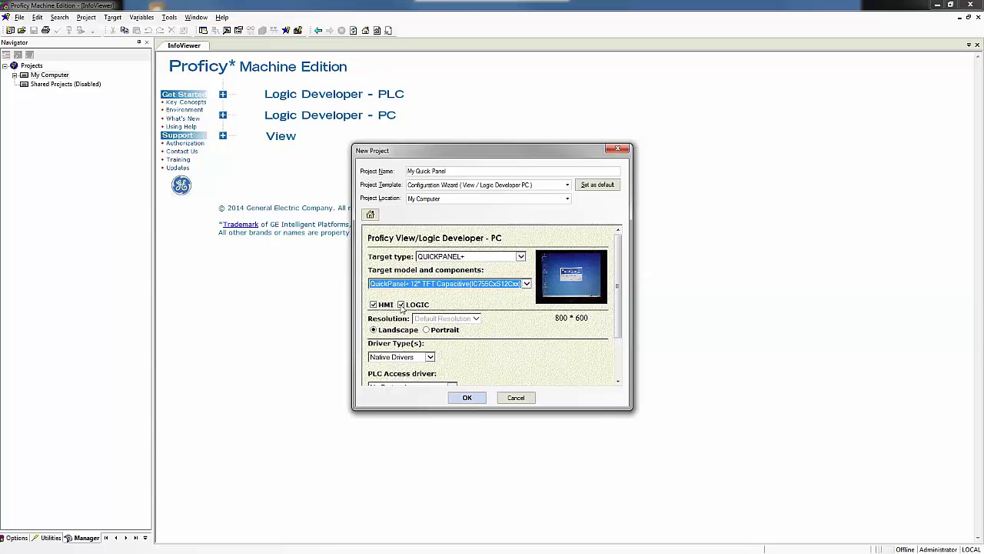
{"action": "left_click", "coordinate": [401, 304]}
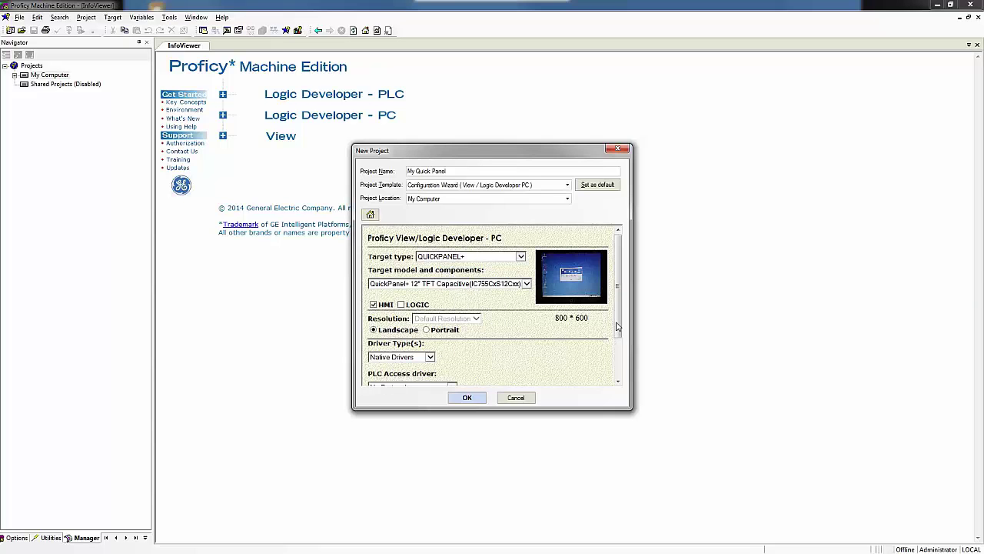
- Keep Native Drivers, pick GE SRTP as the PLC access driver, and create the project
{"action": "left_click_drag", "start_coordinate": [615, 328], "coordinate": [618, 357]}
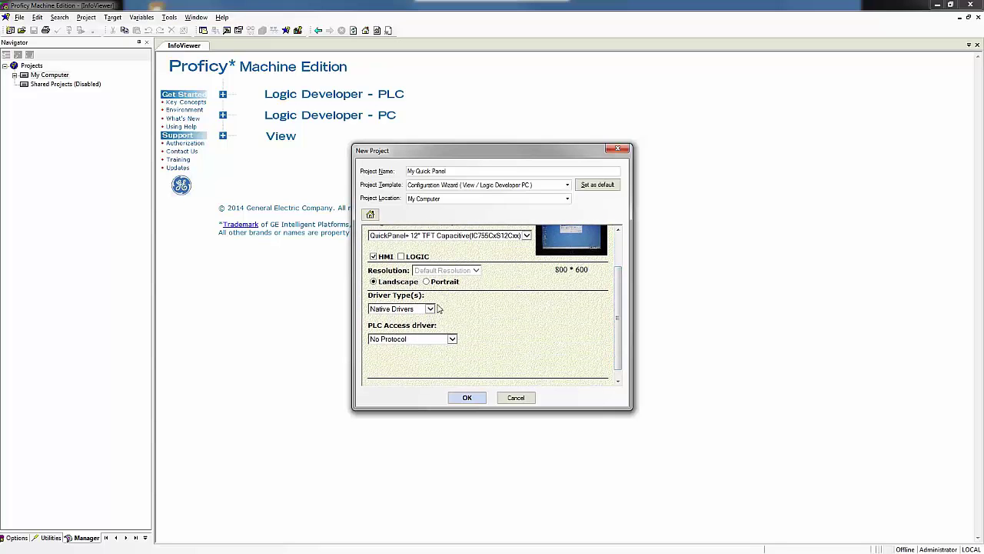
{"action": "left_click", "coordinate": [430, 308]}
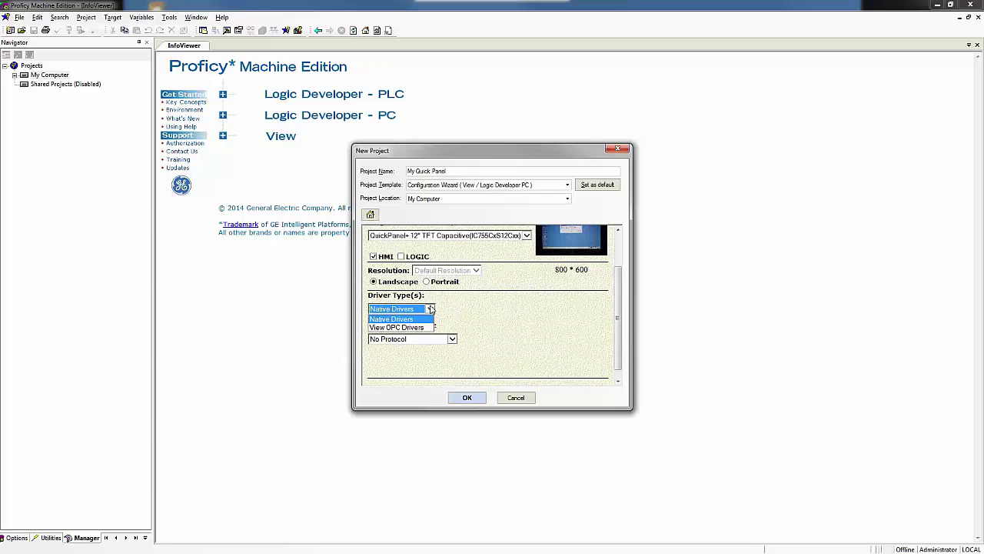
{"action": "left_click", "coordinate": [396, 318]}
{"action": "left_click", "coordinate": [452, 339]}
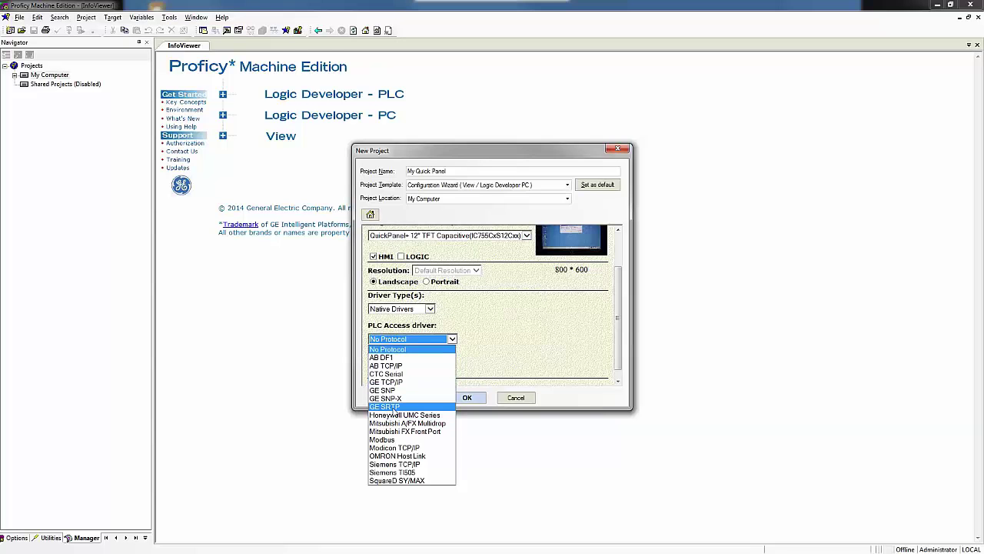
{"action": "left_click", "coordinate": [395, 407]}
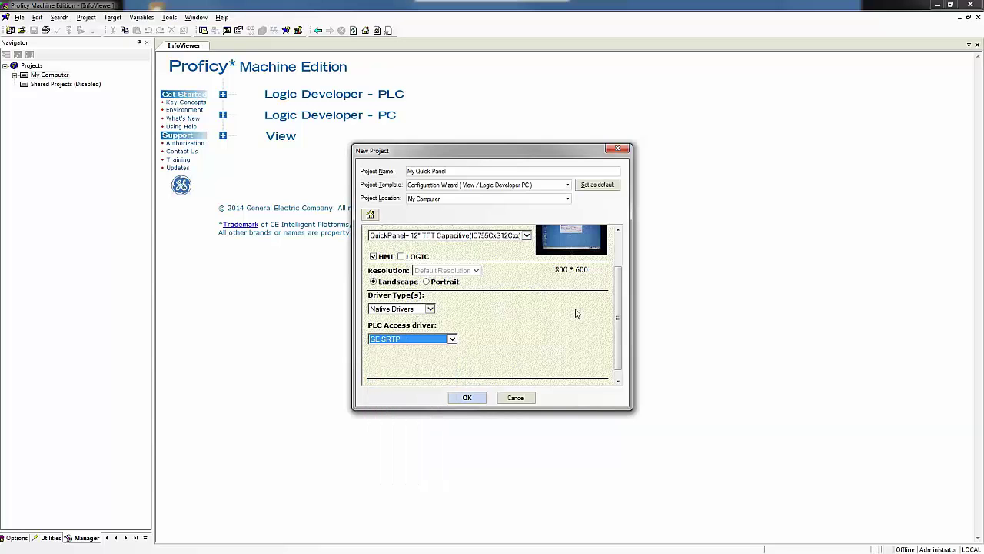
{"action": "scroll", "coordinate": [613, 298], "scroll_direction": "up", "scroll_amount": 3}
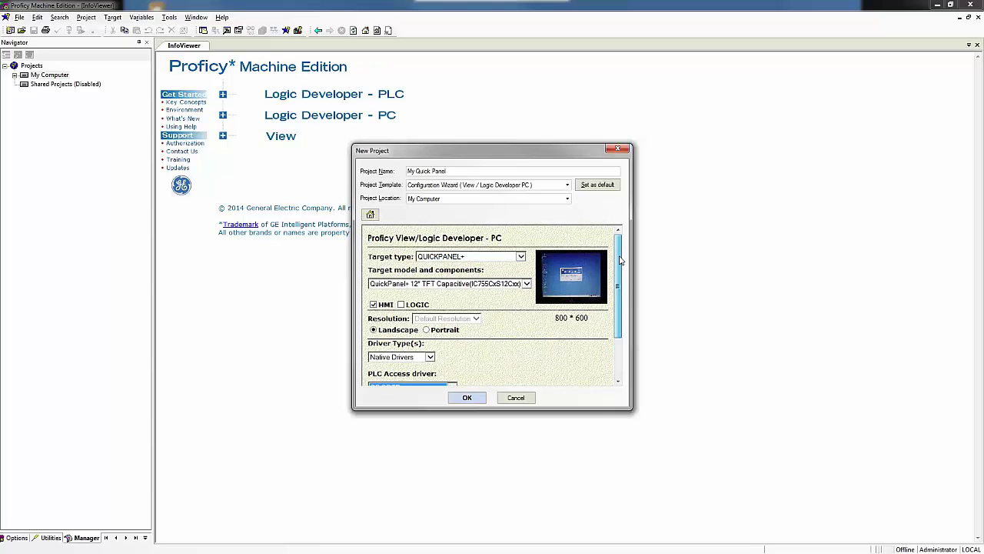
{"action": "left_click", "coordinate": [470, 398]}
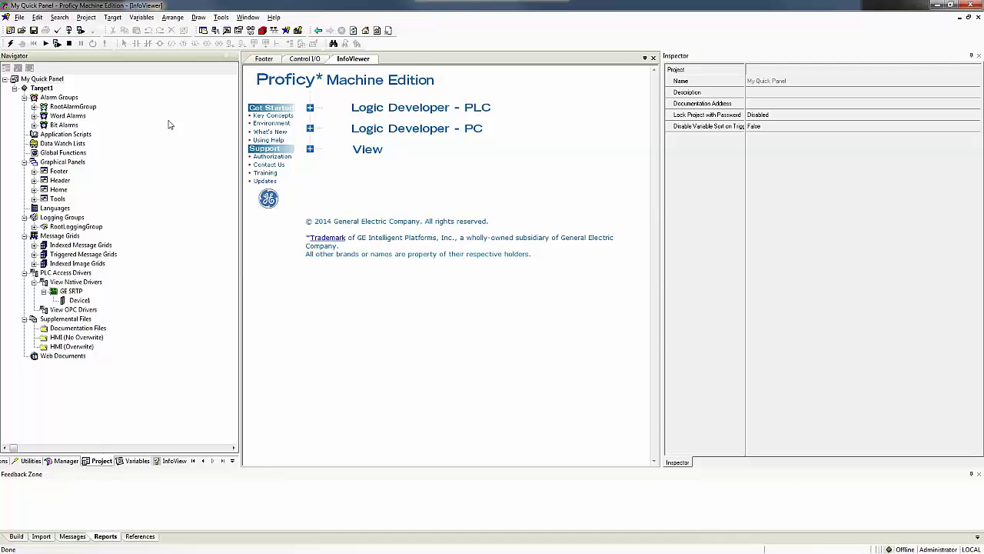
- Set Target1's Computer Address to 192.168.24.73 in the Inspector
{"action": "left_click", "coordinate": [43, 89]}
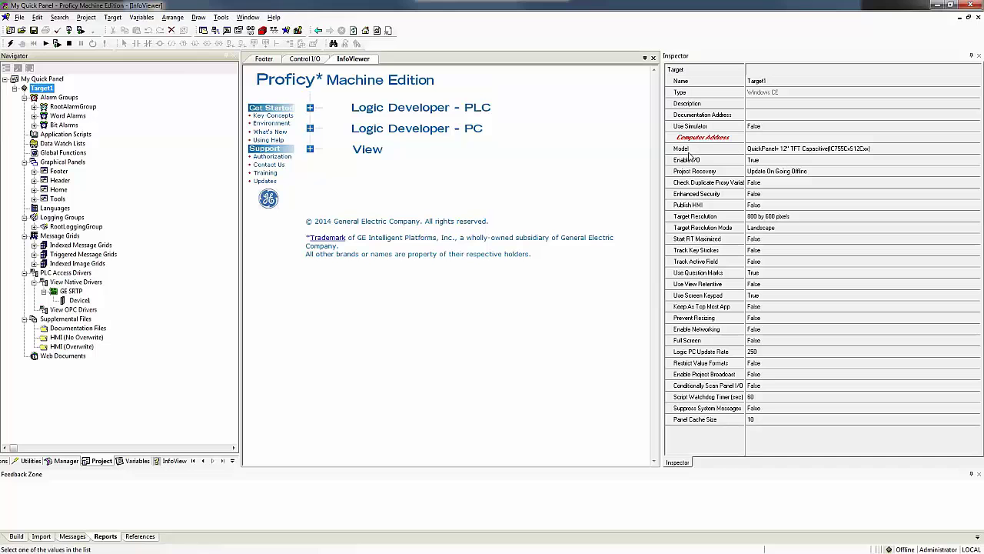
{"action": "left_click", "coordinate": [752, 136]}
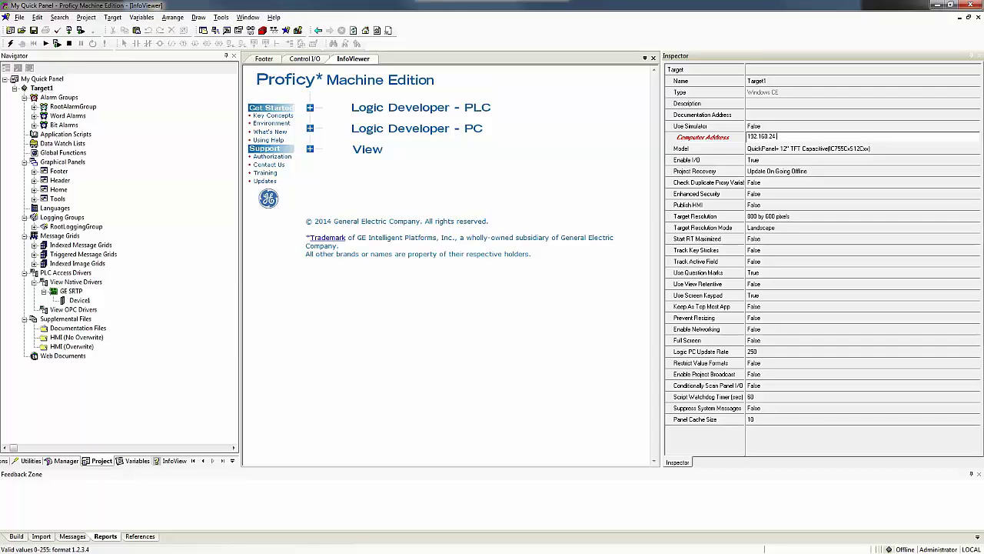
{"action": "type", "text": ".73"}
{"action": "key", "text": "Return"}
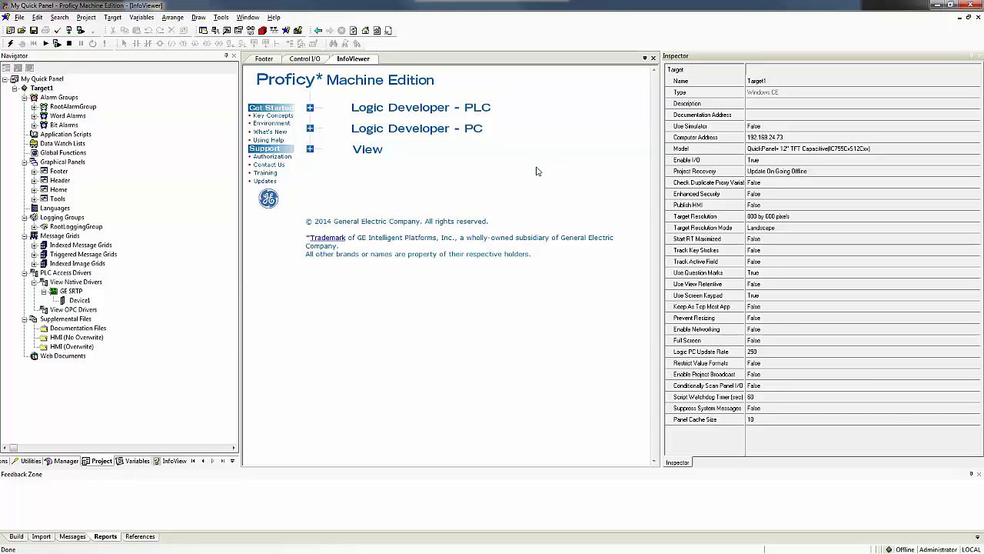
- Show the LD-PC / View preferences and keep Enhanced Security Disabled at Treat as Warning
{"action": "left_click", "coordinate": [6, 462]}
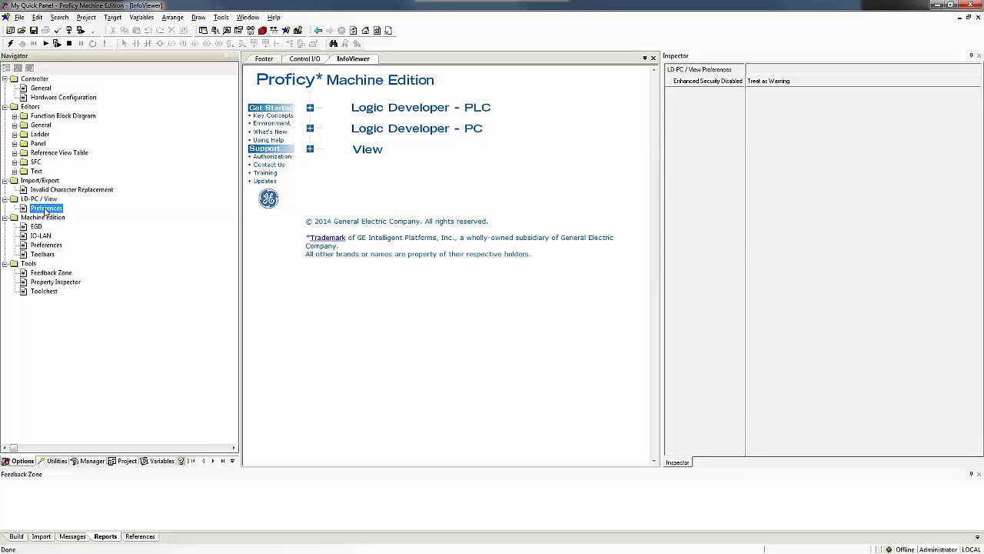
{"action": "left_click", "coordinate": [801, 81]}
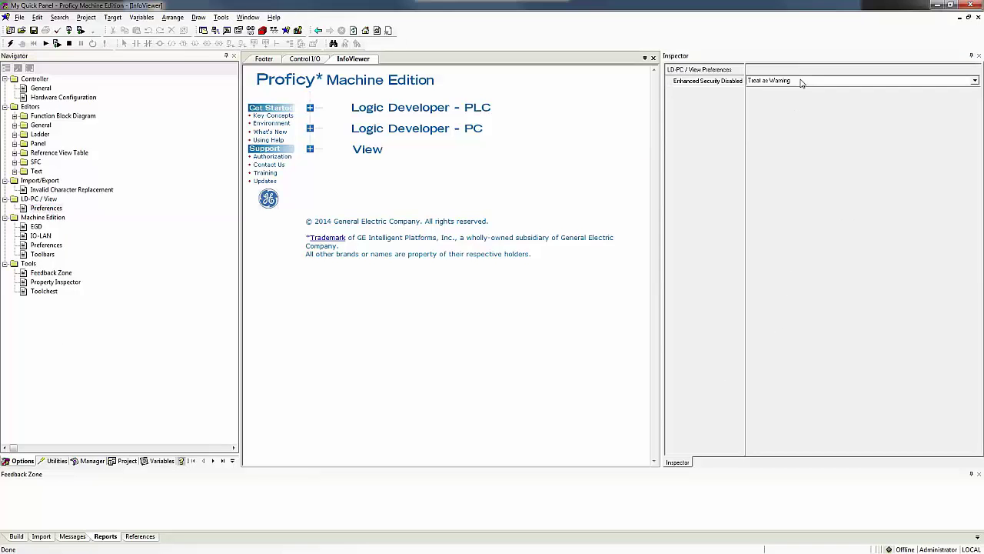
{"action": "left_click", "coordinate": [800, 81]}
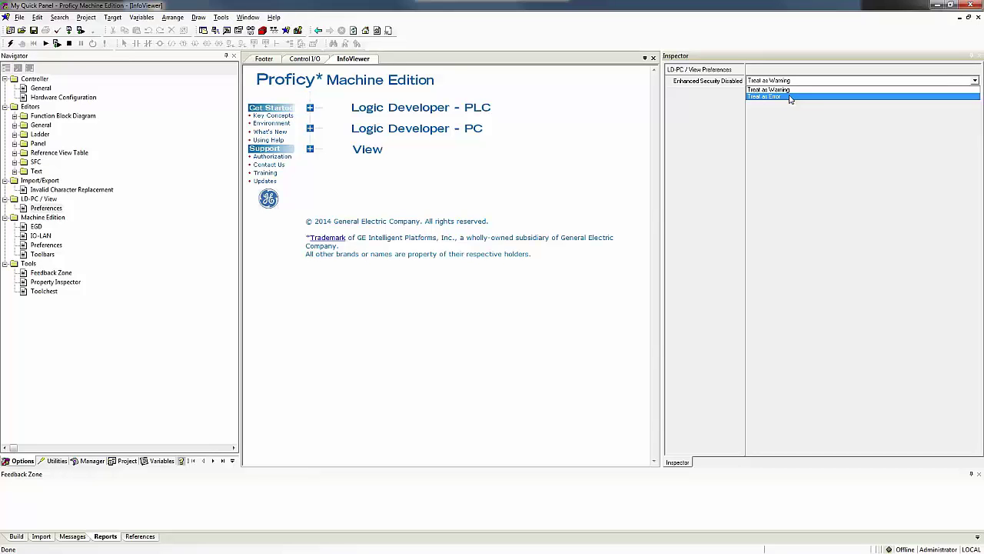
{"action": "left_click", "coordinate": [792, 90]}
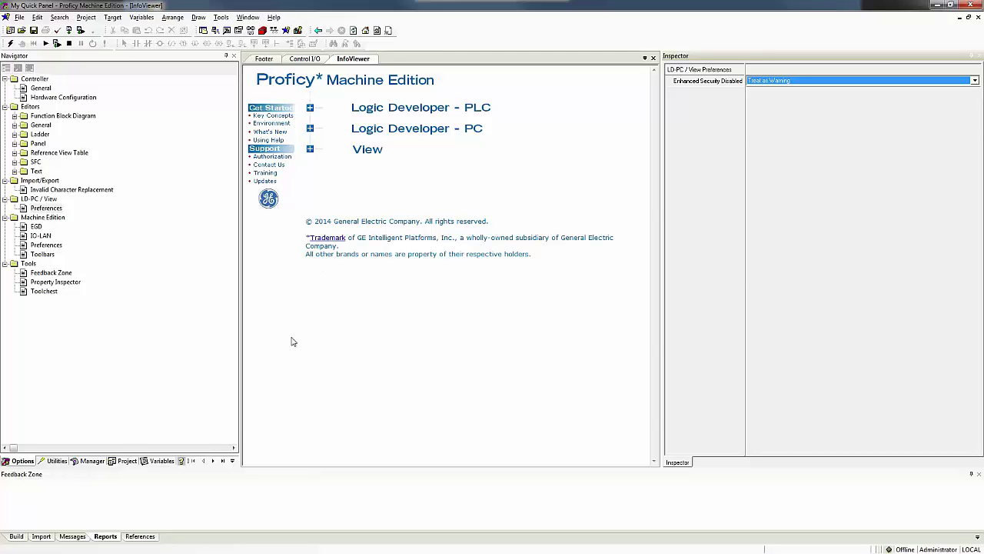
- Back in the project tree, leave Target1's Enhanced Security property at False
{"action": "left_click", "coordinate": [125, 460]}
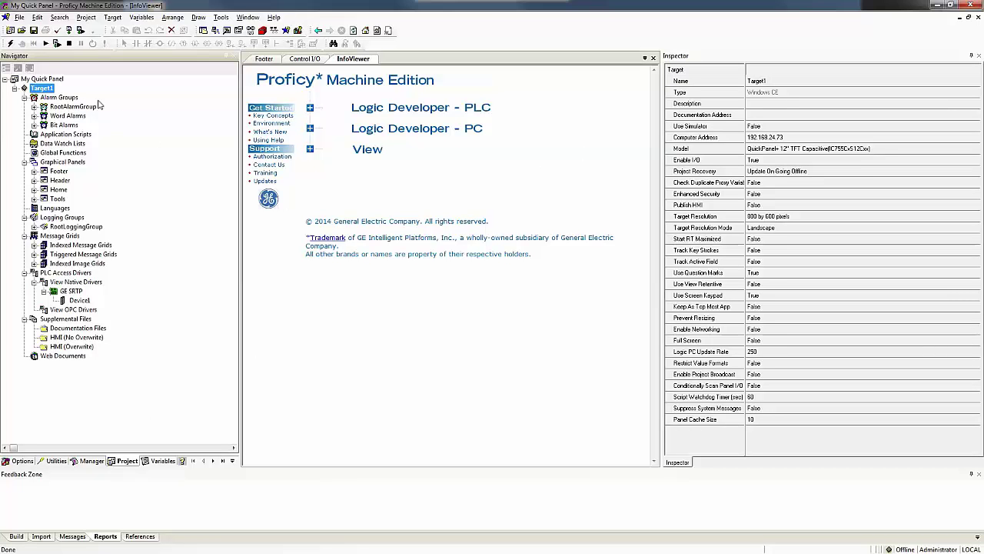
{"action": "left_click", "coordinate": [778, 195]}
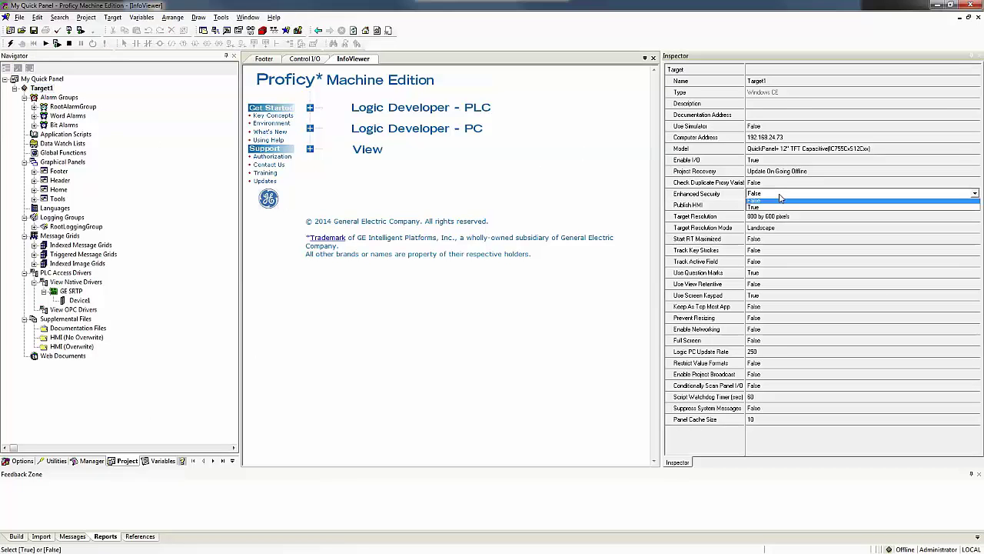
{"action": "left_click", "coordinate": [776, 203]}
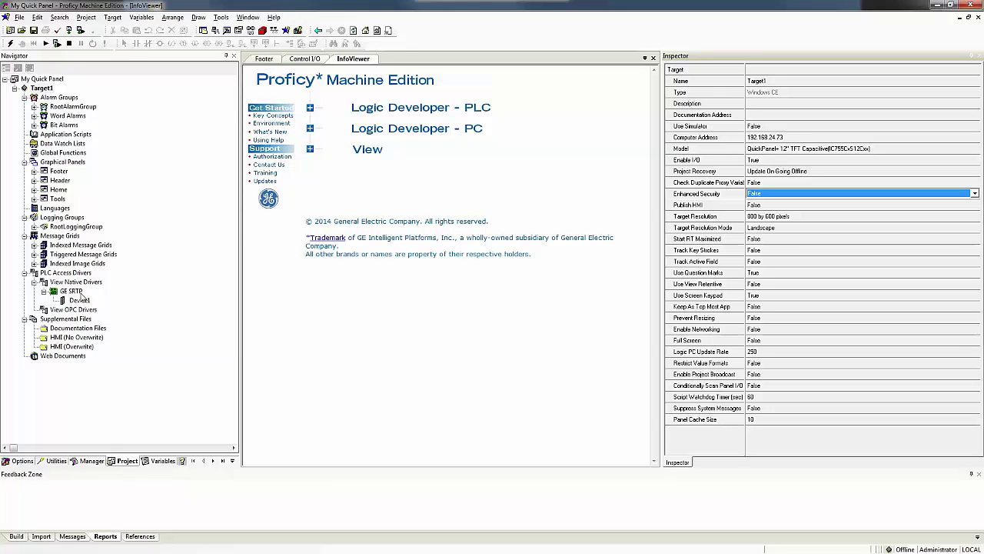
- Give the GE SRTP device Device1 the PLC IP address 192.168.24.77
{"action": "left_click", "coordinate": [78, 301]}
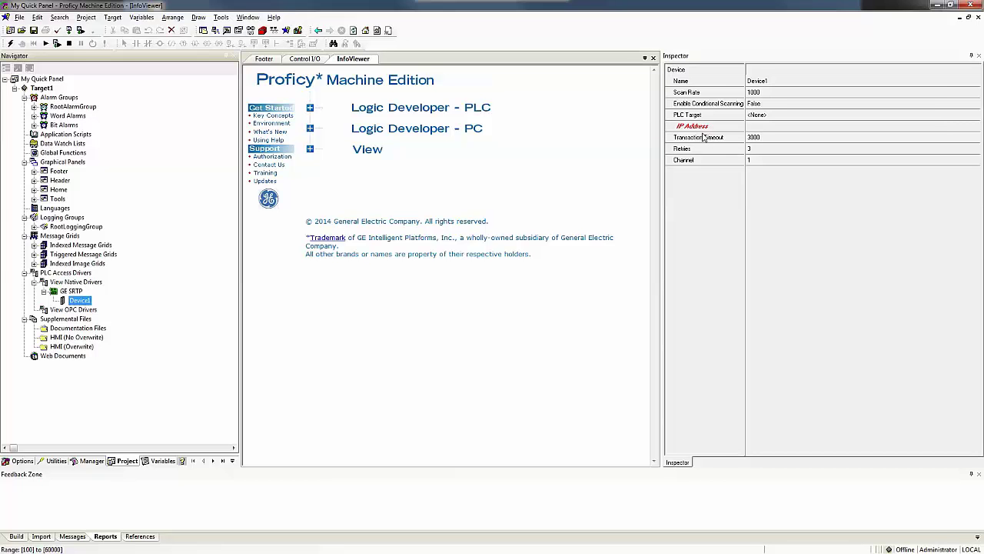
{"action": "left_click", "coordinate": [764, 126]}
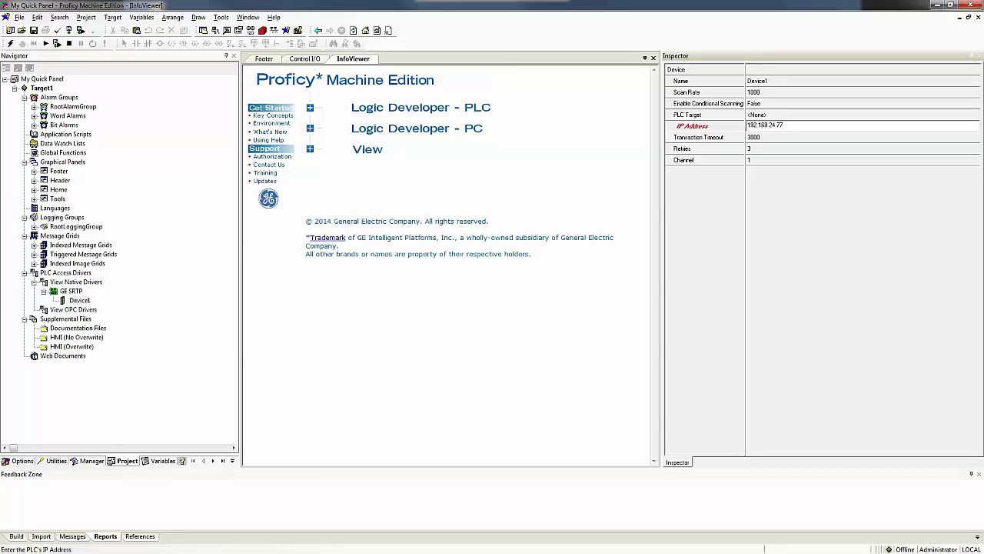
{"action": "type", "text": "192.168.24.77"}
{"action": "key", "text": "Return"}
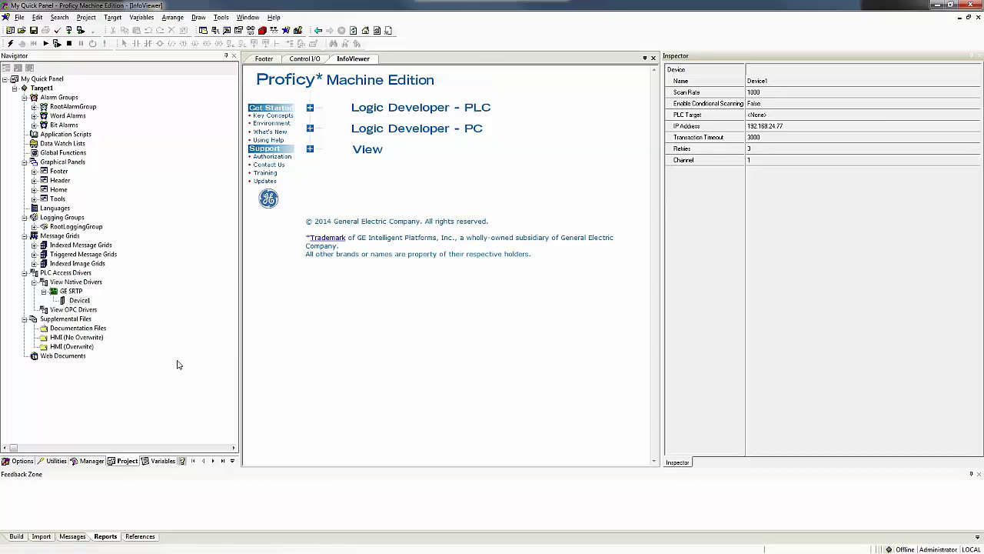
- Add a DINT variable to the Variable List and name it Tank_Level
{"action": "left_click", "coordinate": [158, 461]}
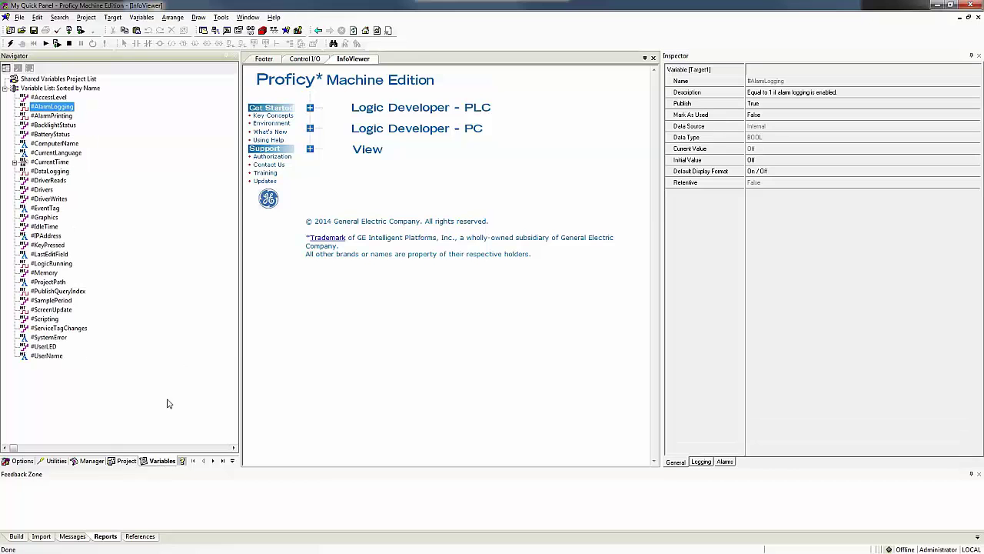
{"action": "right_click", "coordinate": [90, 86]}
{"action": "mouse_move", "coordinate": [113, 93]}
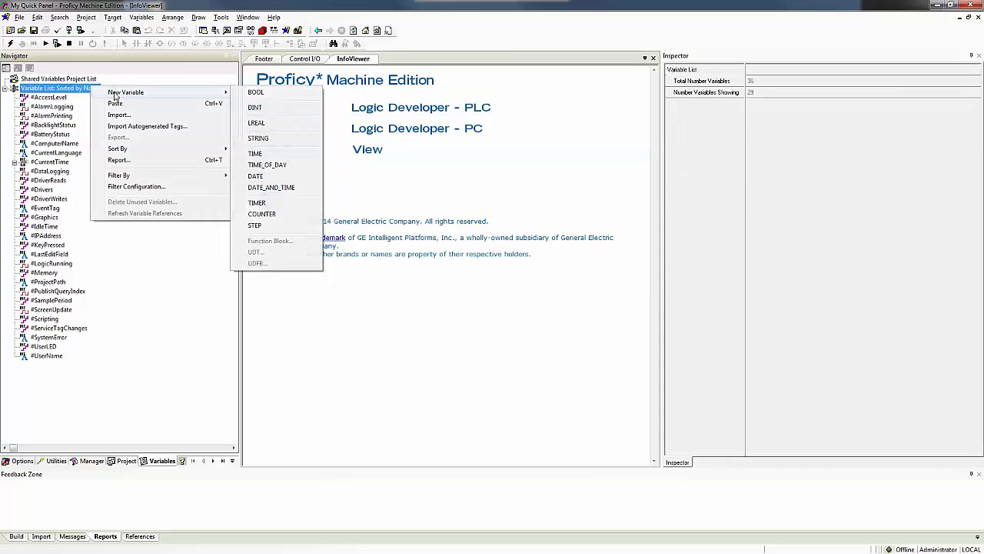
{"action": "left_click", "coordinate": [264, 111]}
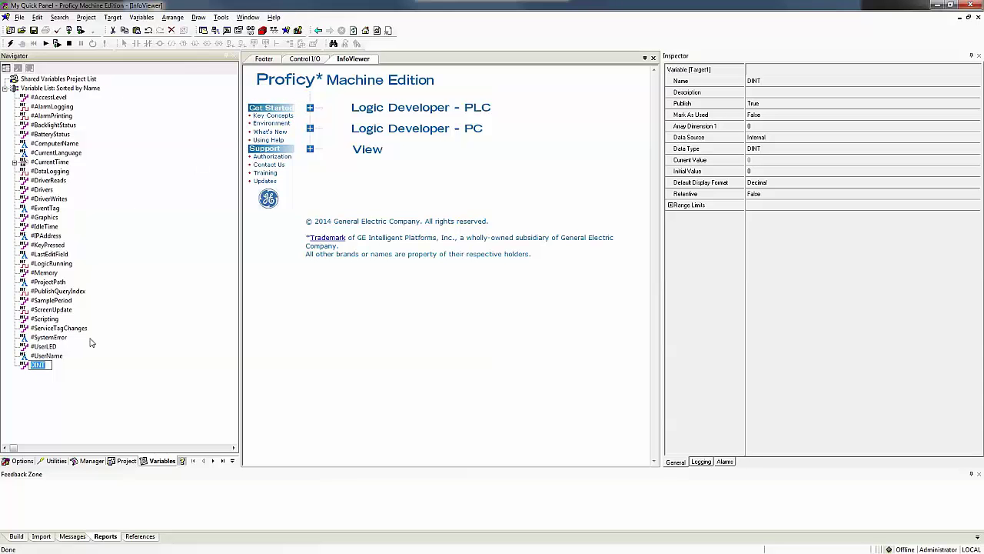
{"action": "type", "text": "Tank_Level"}
{"action": "key", "text": "Return"}
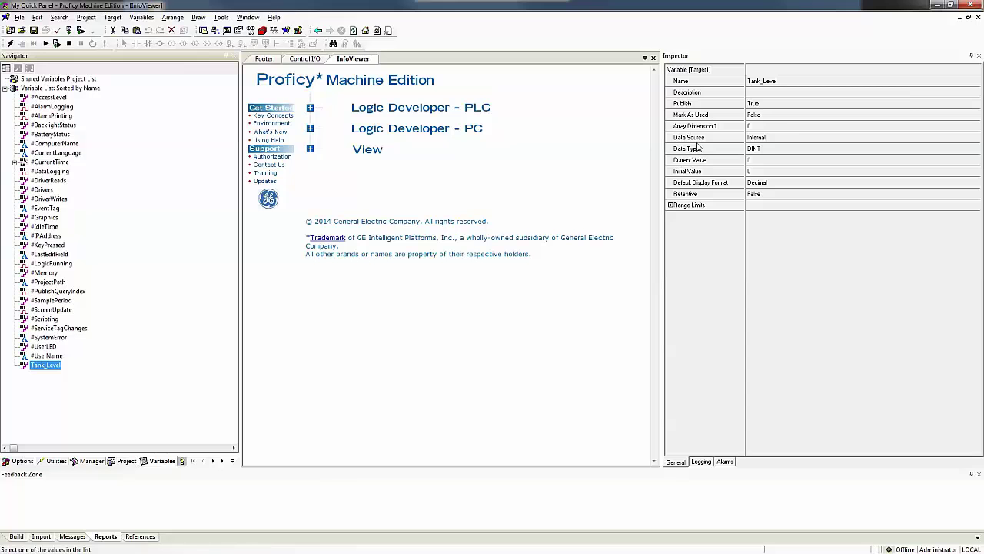
- Set Tank_Level's Data Source to PLC Access with I/O address %R1101
{"action": "left_click", "coordinate": [779, 139]}
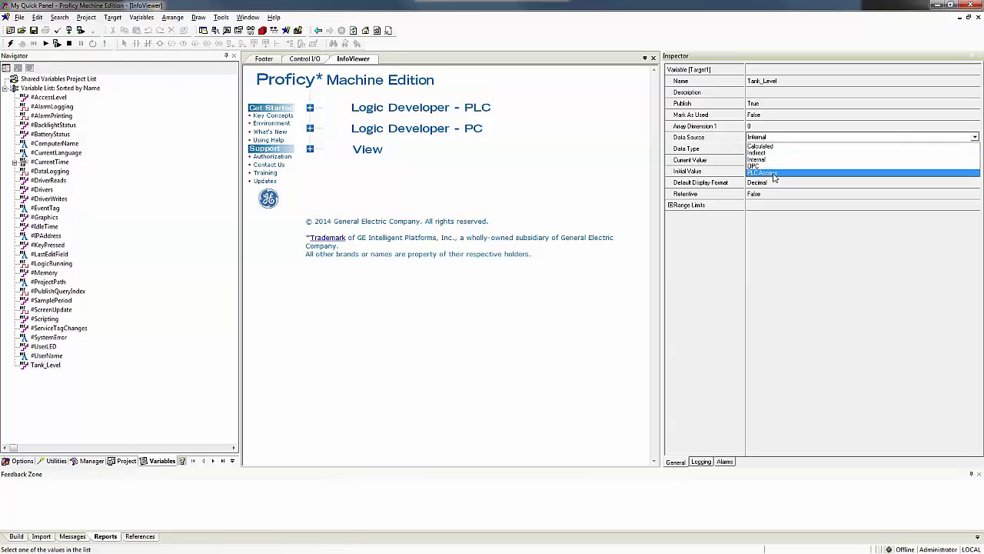
{"action": "left_click", "coordinate": [775, 172]}
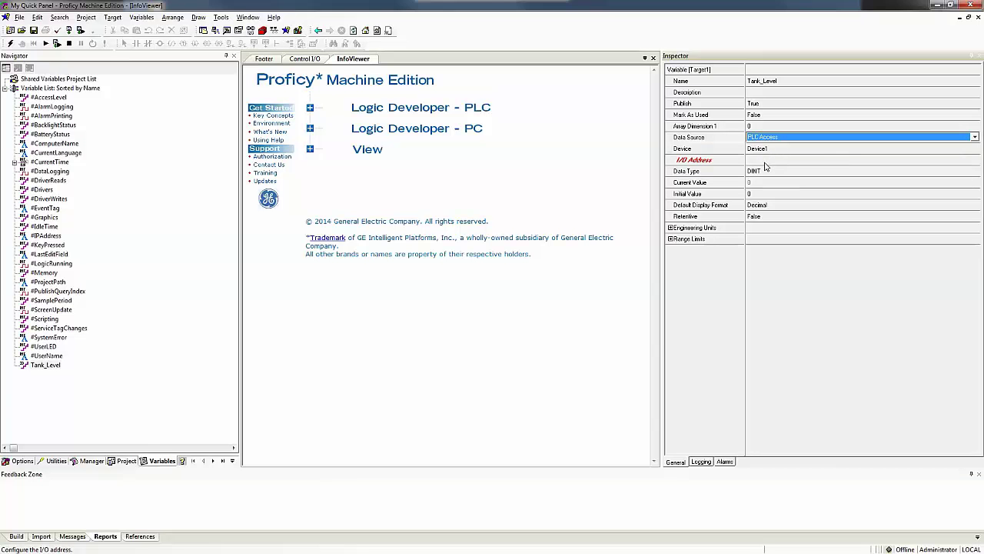
{"action": "left_click", "coordinate": [765, 161]}
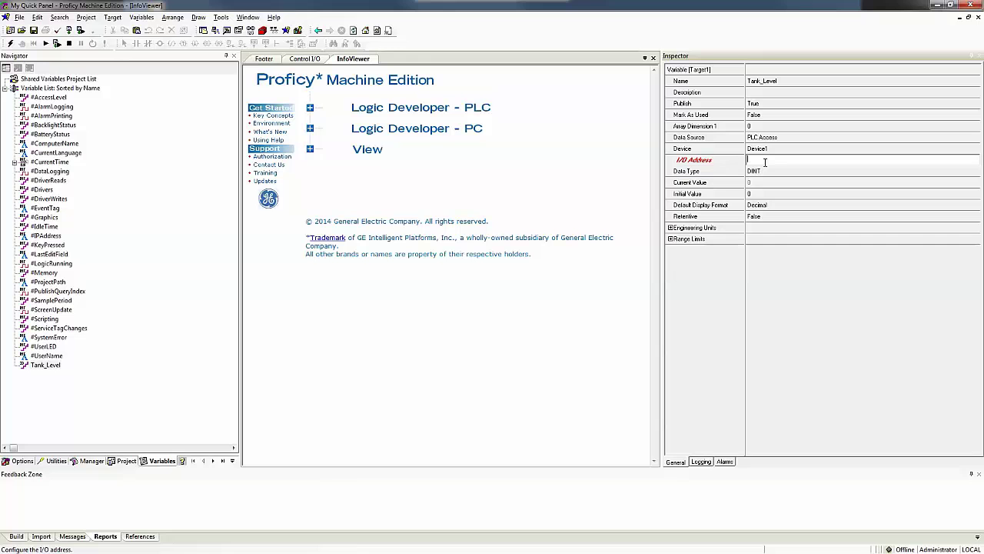
{"action": "type", "text": "%R1101"}
{"action": "key", "text": "Return"}
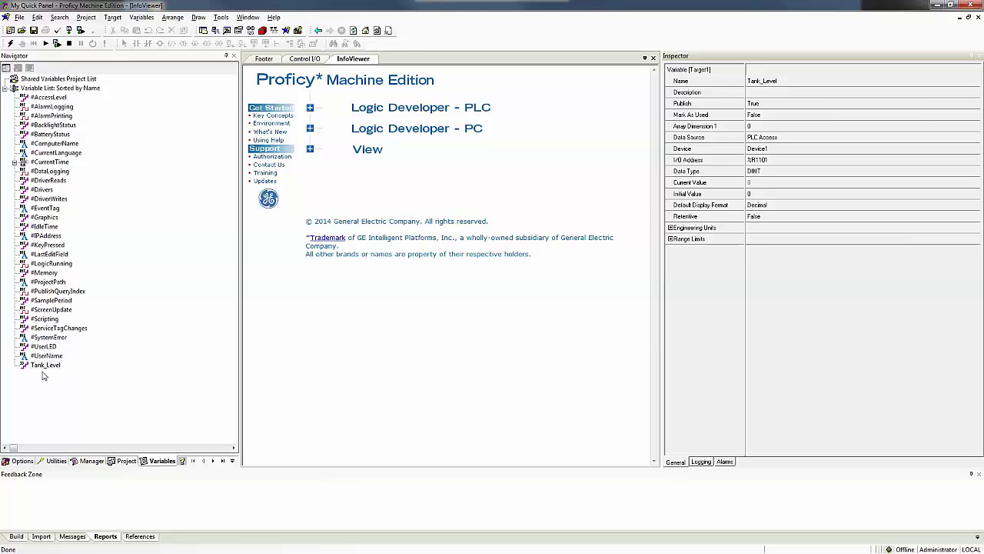
- Open the Home panel and drop a Tank_Level numeric display near the centre of its green area
{"action": "left_click", "coordinate": [122, 461]}
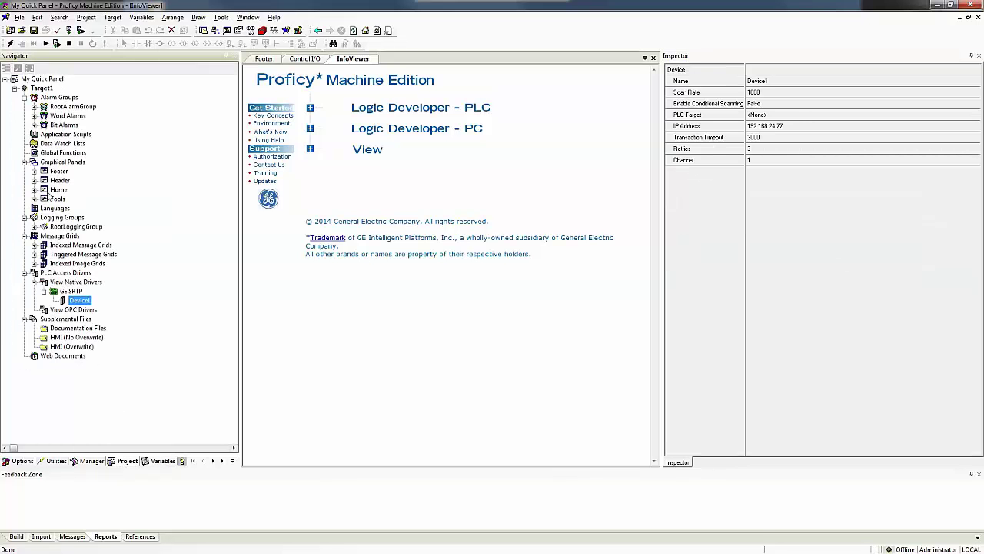
{"action": "double_click", "coordinate": [46, 190]}
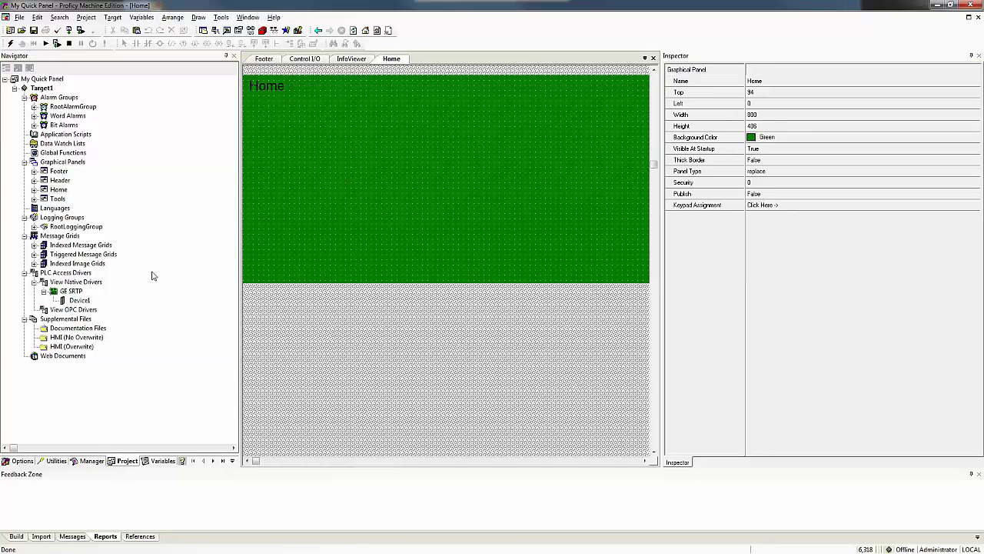
{"action": "left_click", "coordinate": [161, 460]}
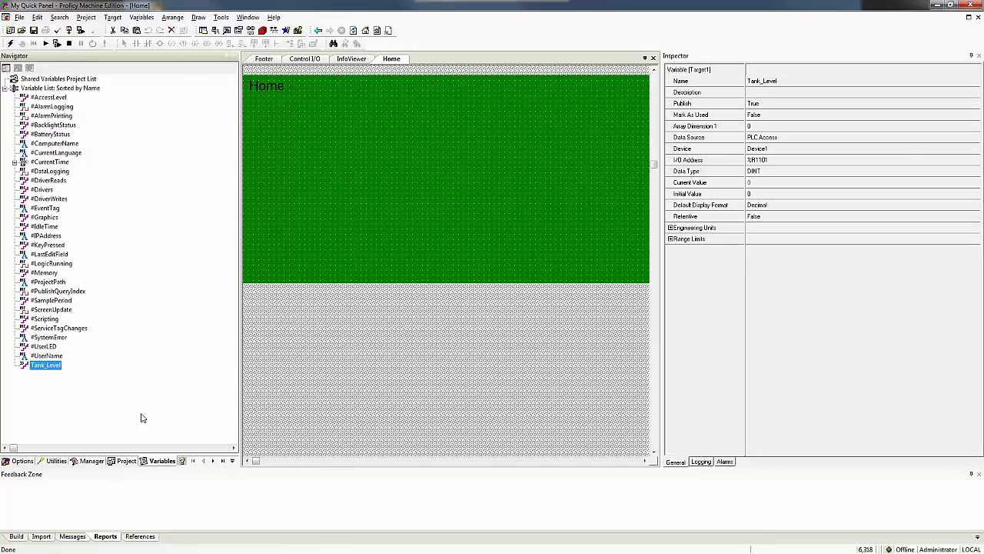
{"action": "left_click_drag", "start_coordinate": [45, 369], "coordinate": [416, 172]}
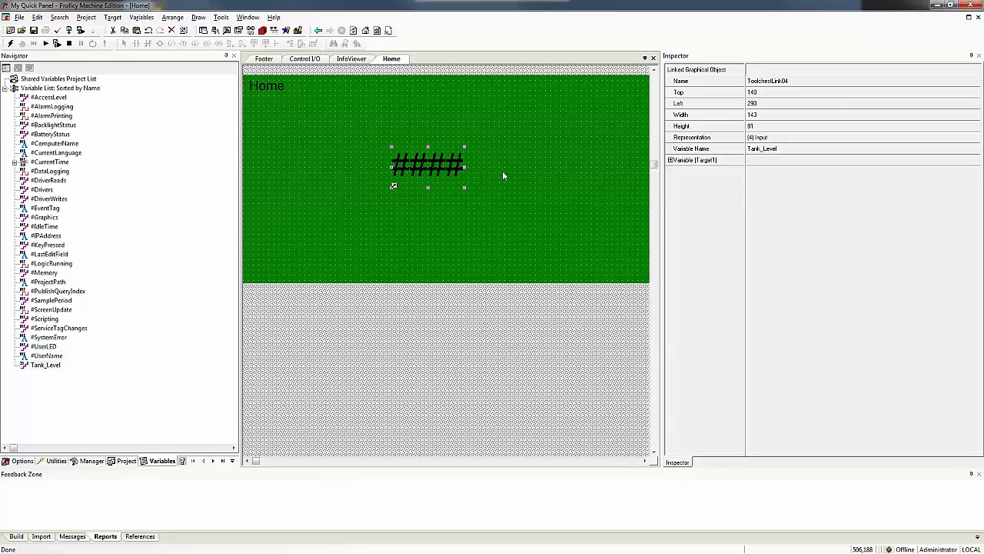
- Download and start the project on the QuickPanel+, then minimize the editor to view the running panel
{"action": "left_click", "coordinate": [80, 31]}
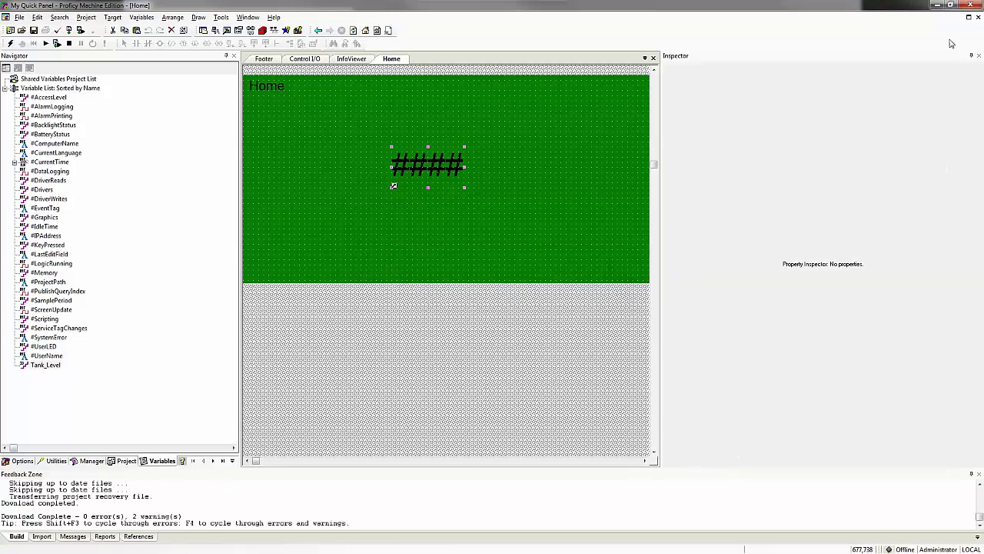
{"action": "left_click", "coordinate": [933, 7]}
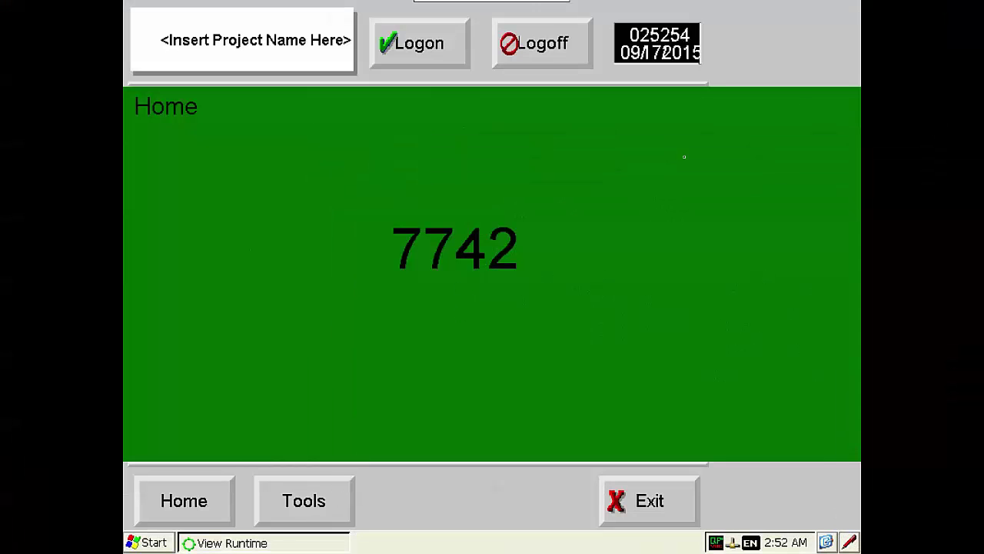